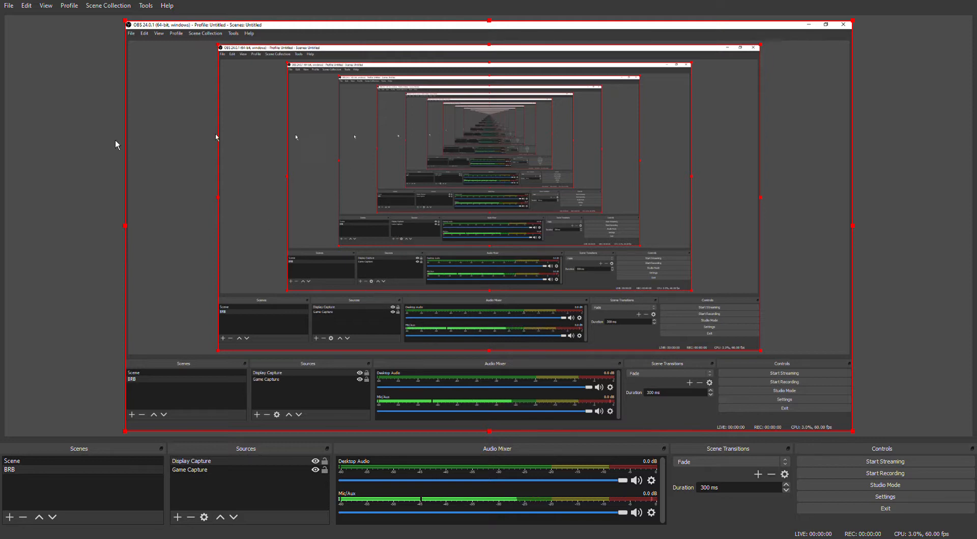
# - Open the output settings and choose Simple as the output mode
pyautogui.click(9, 6)
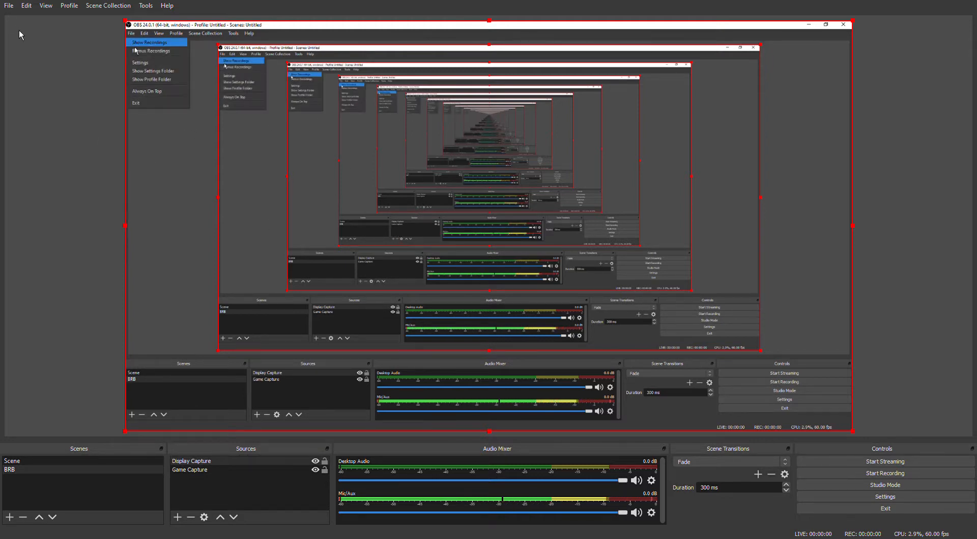
pyautogui.click(17, 57)
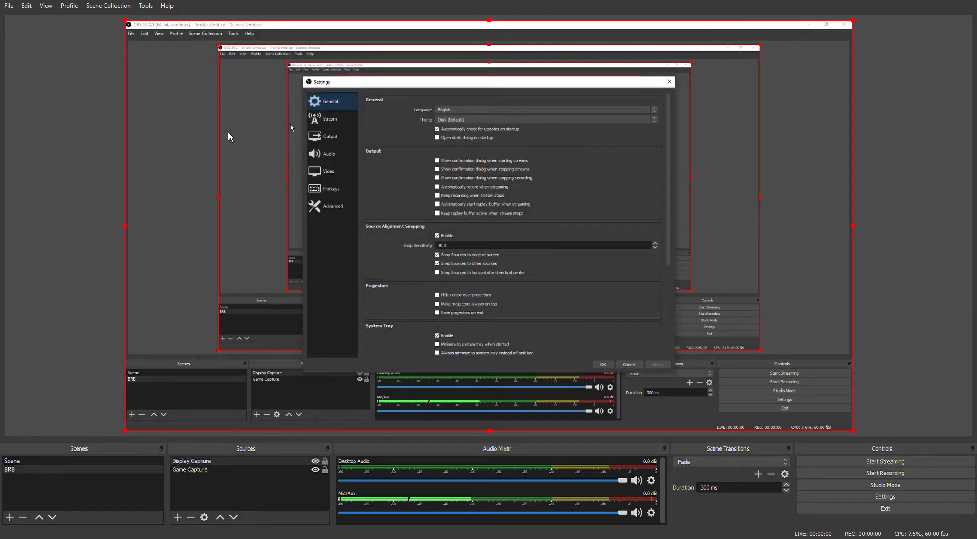
pyautogui.click(268, 145)
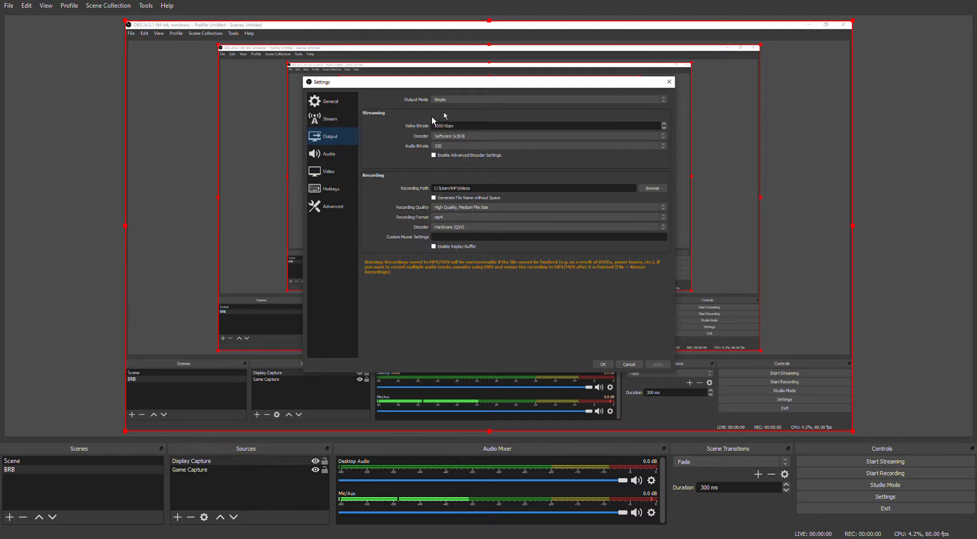
pyautogui.click(440, 96)
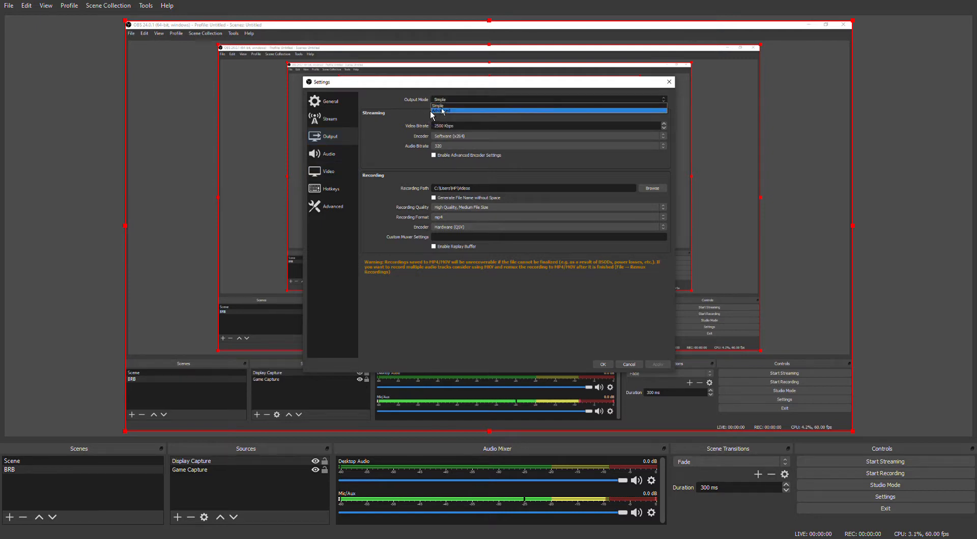
pyautogui.click(430, 106)
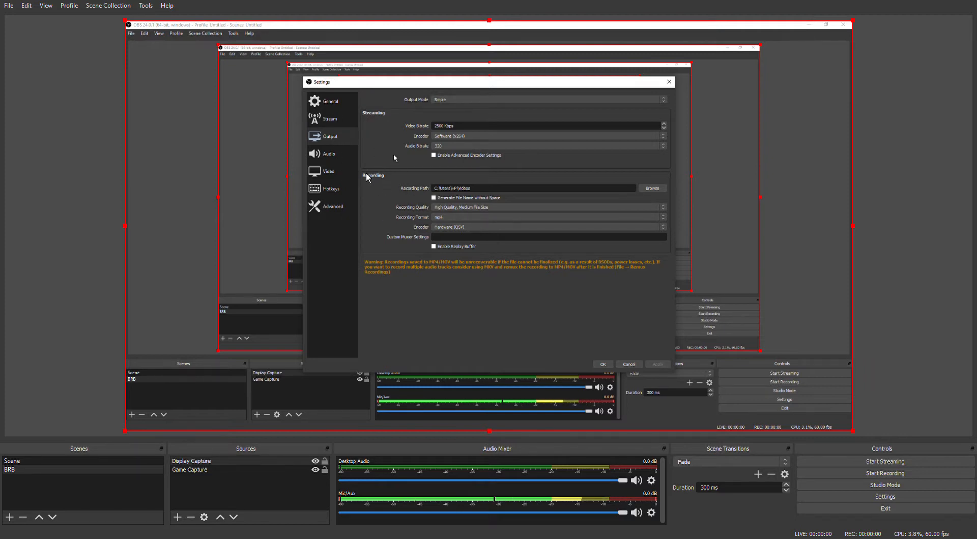
# - Look through the available recording formats and choose mp4 as the recording format
pyautogui.click(429, 260)
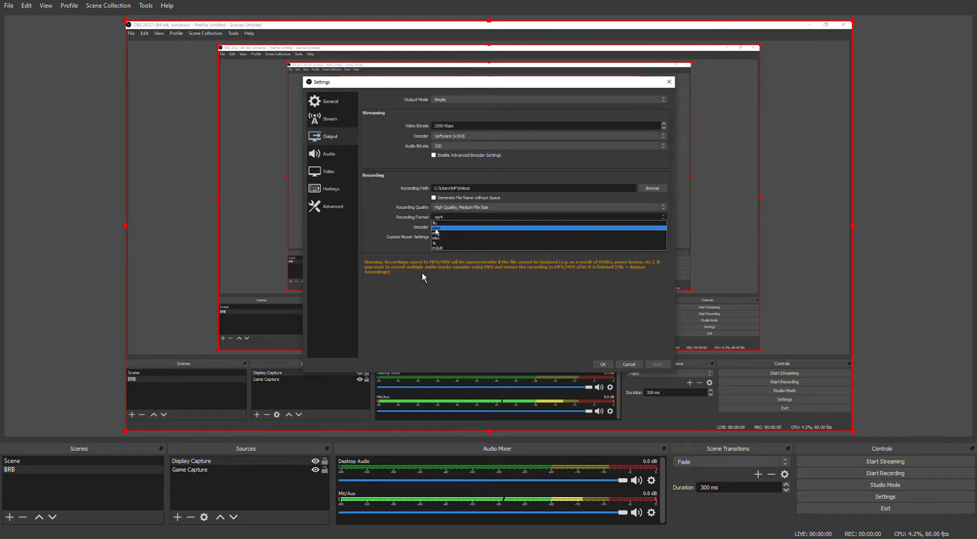
pyautogui.click(422, 270)
pyautogui.click(429, 262)
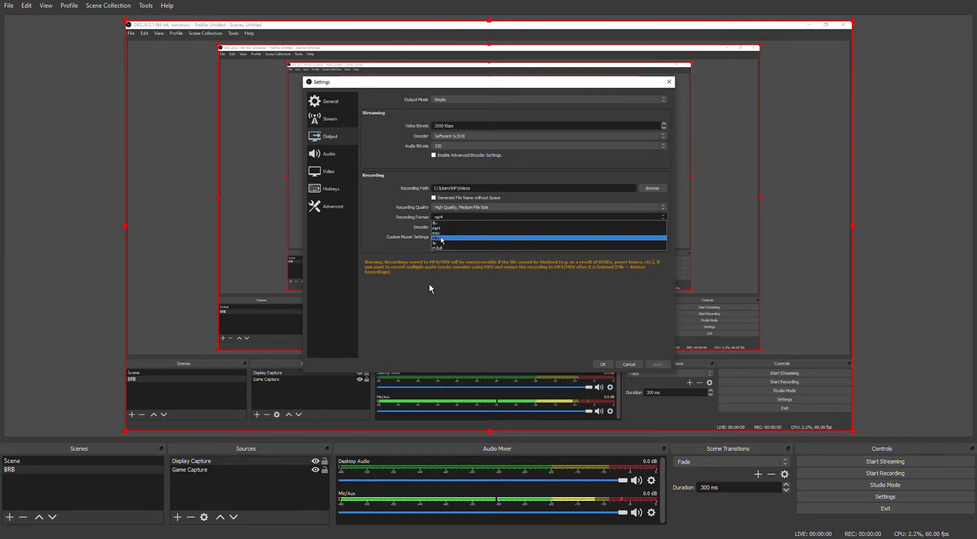
pyautogui.click(426, 274)
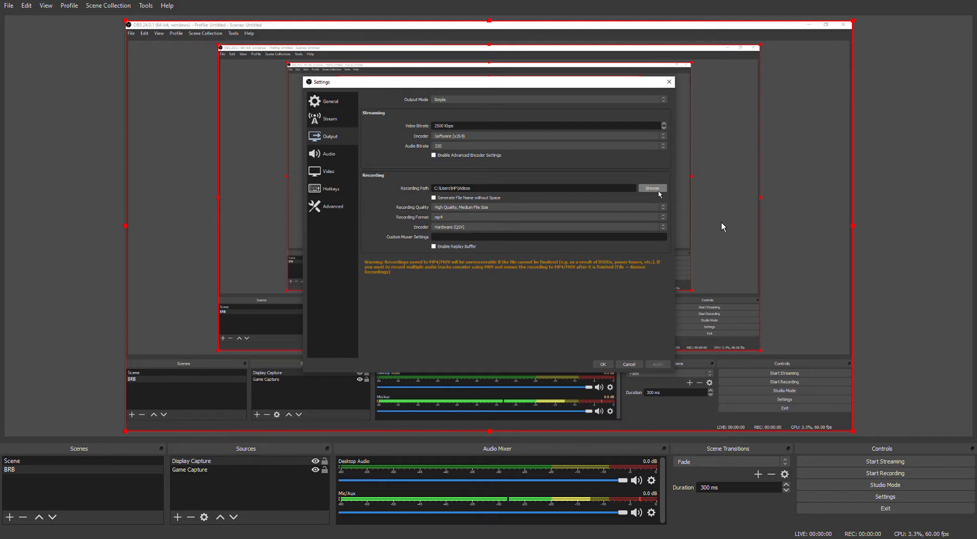
# - Set the recording path to the OBS recordings folder on the desktop
pyautogui.click(655, 188)
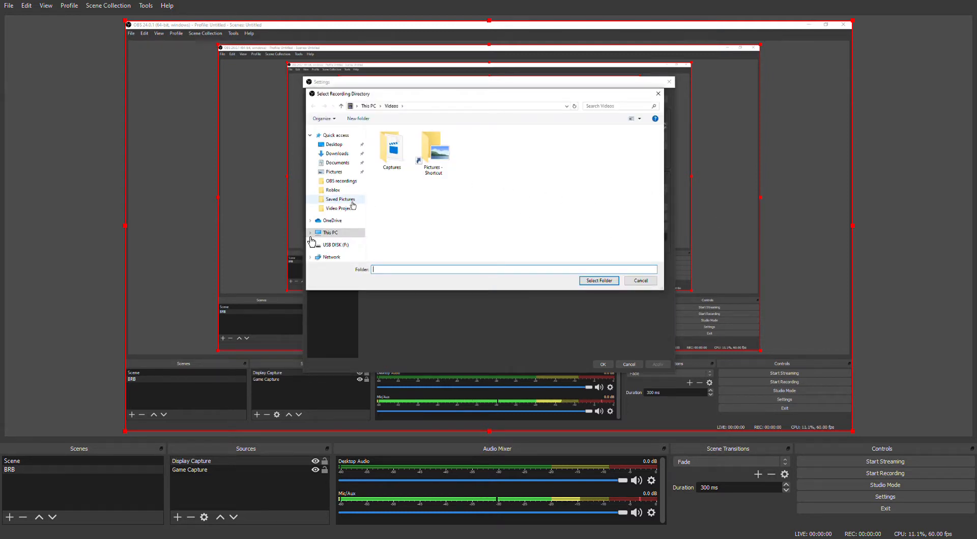
pyautogui.click(337, 182)
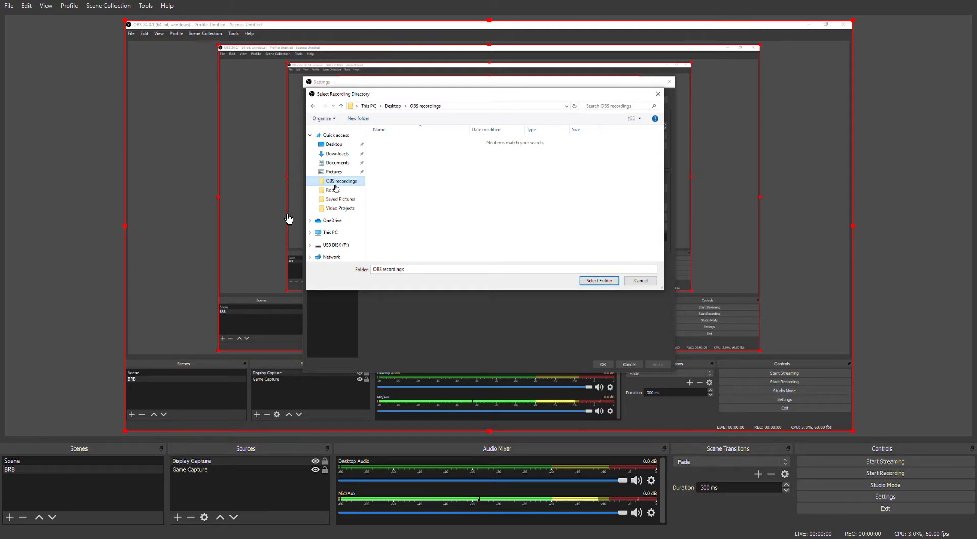
pyautogui.click(625, 348)
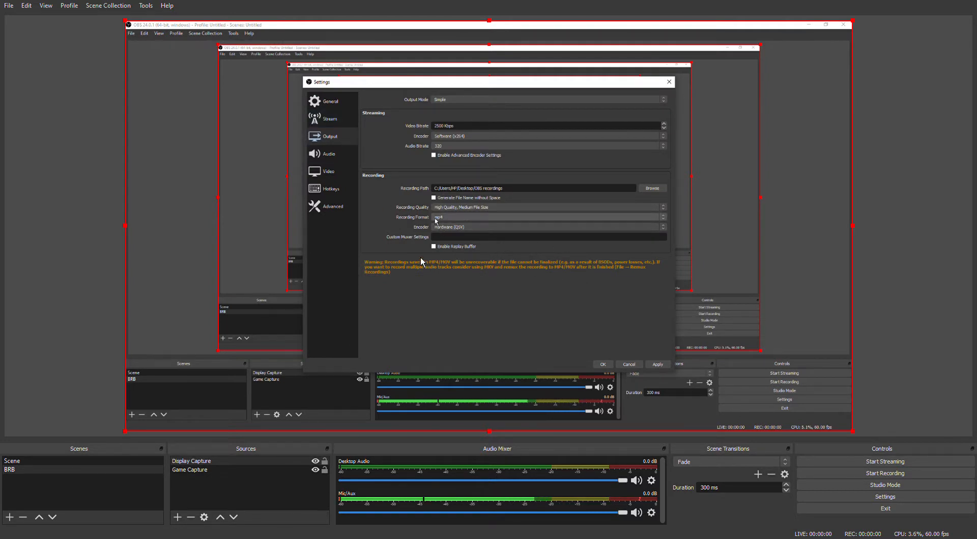
# - Review the recording quality and output mode choices, keeping High Quality, Medium File Size and Simple
pyautogui.click(447, 208)
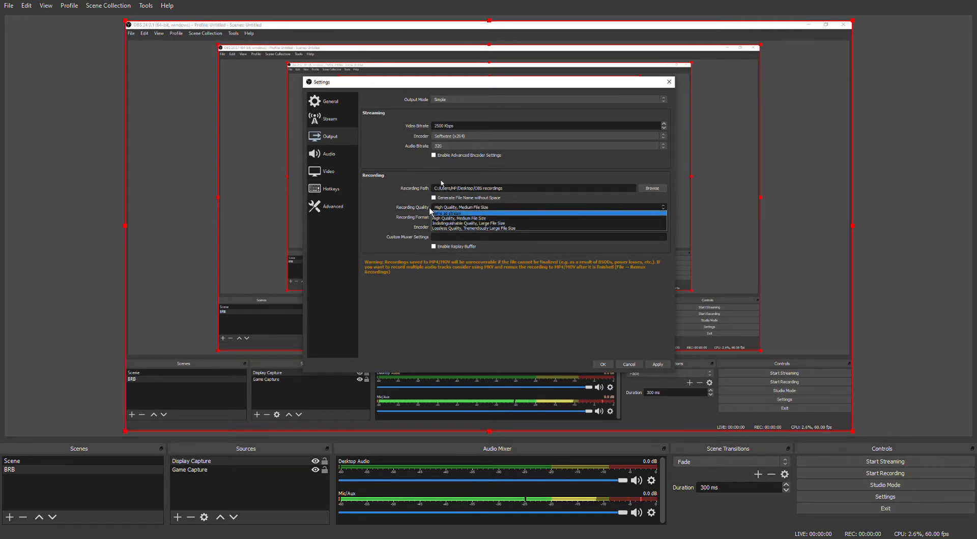
pyautogui.click(392, 229)
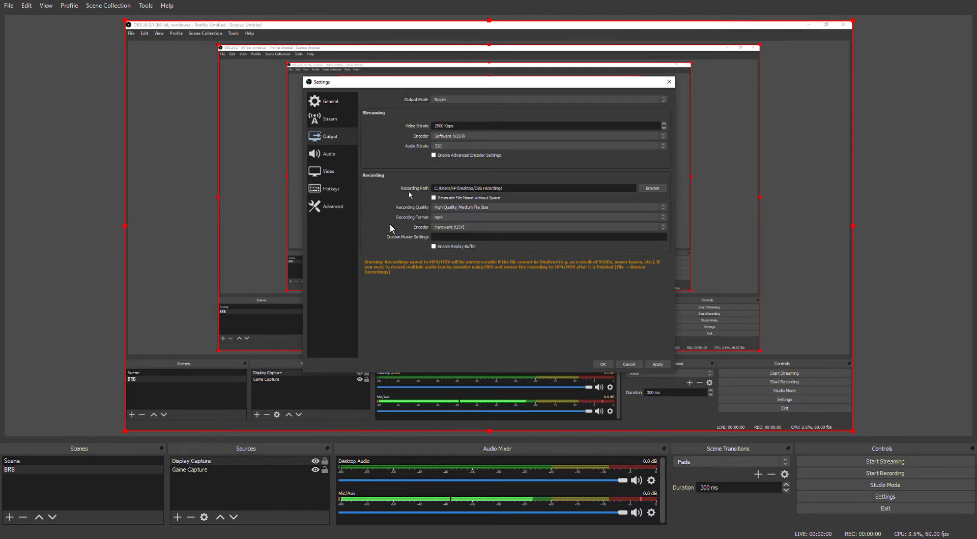
pyautogui.click(430, 100)
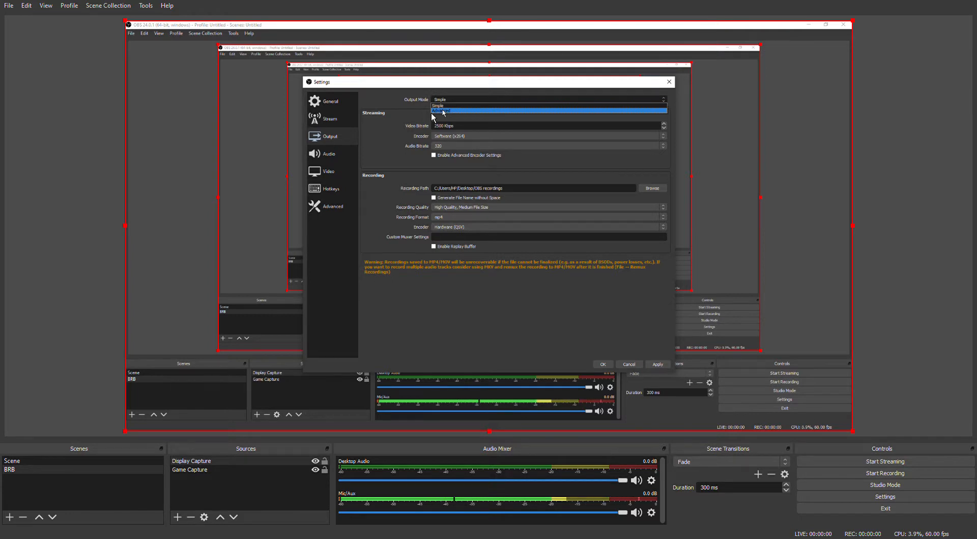
pyautogui.press('Up')
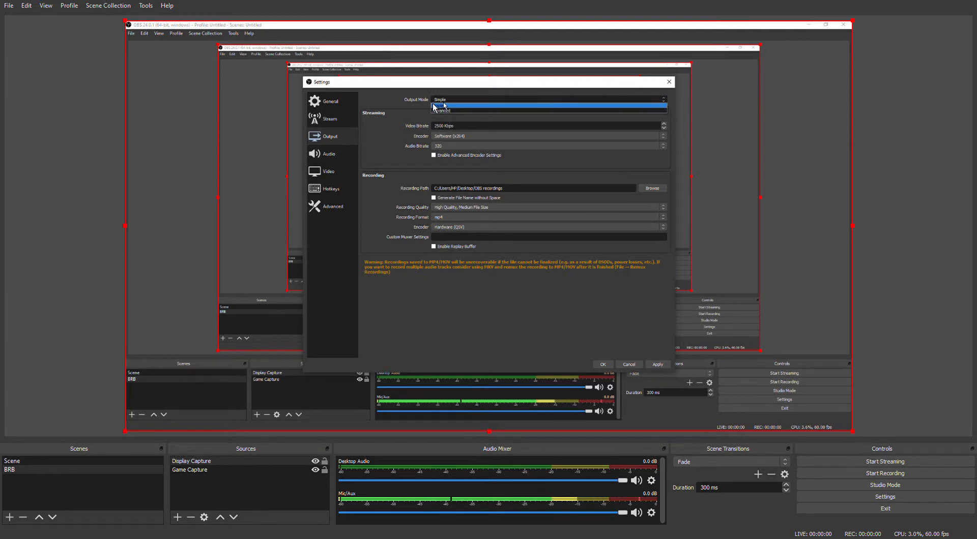
pyautogui.click(433, 105)
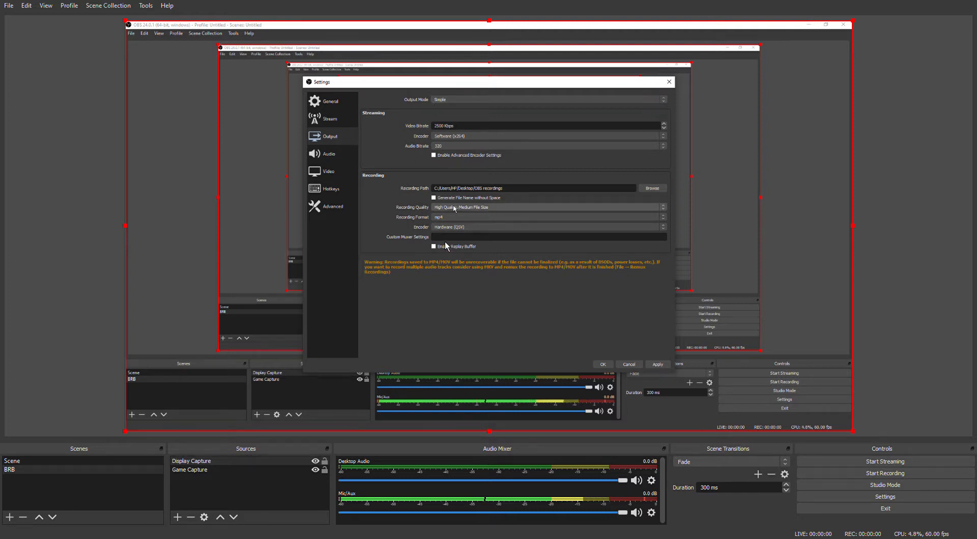
# - Try the Software (x264 low CPU usage preset), Hardware (QSV) and Software (x264) encoders for recording
pyautogui.click(440, 227)
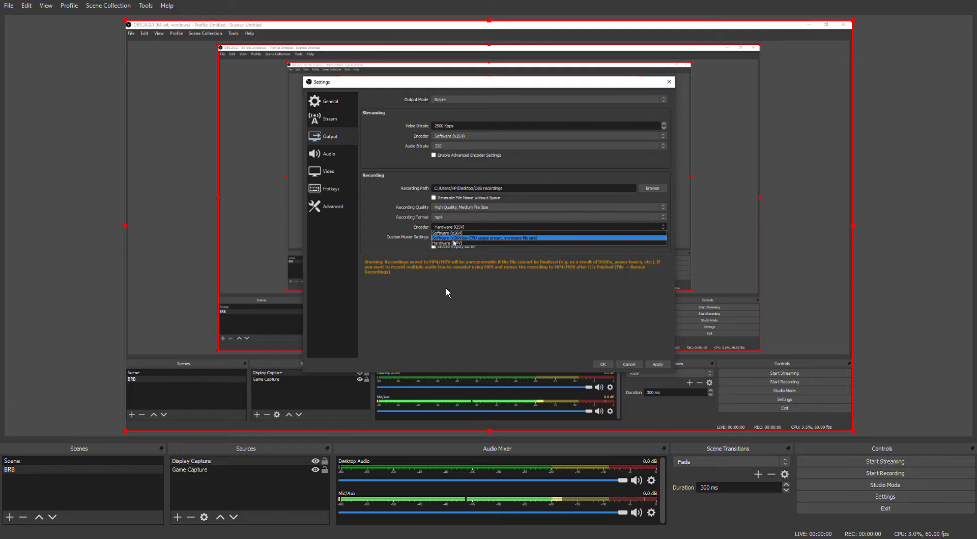
pyautogui.click(454, 238)
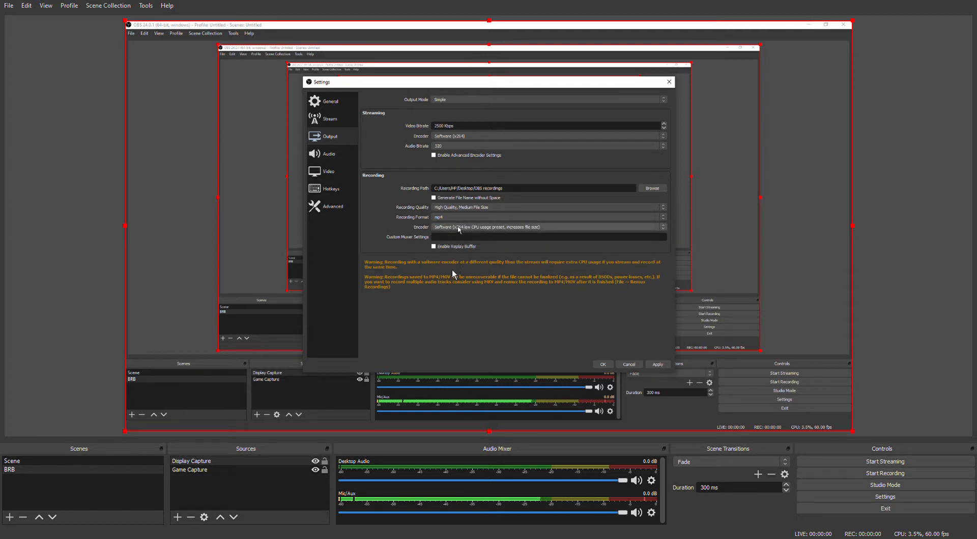
pyautogui.click(458, 229)
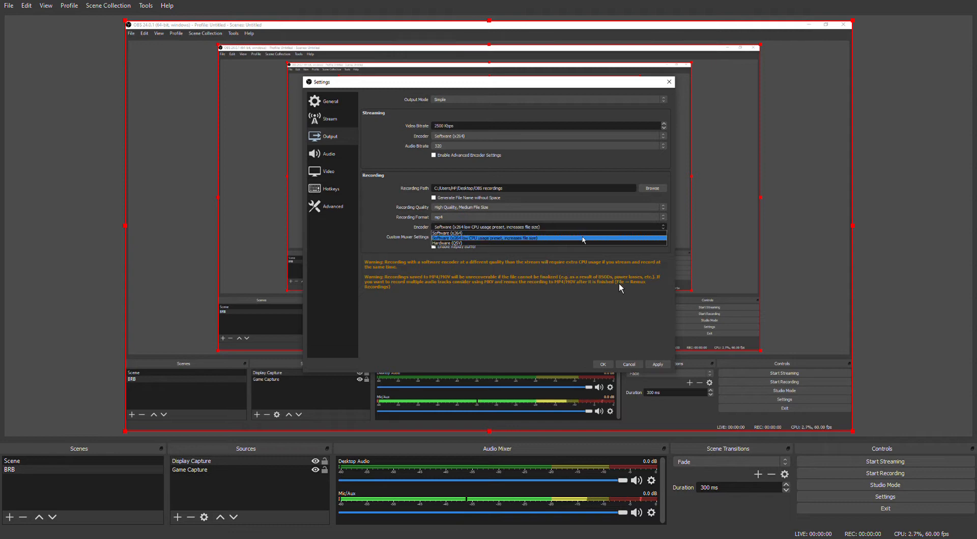
pyautogui.click(419, 288)
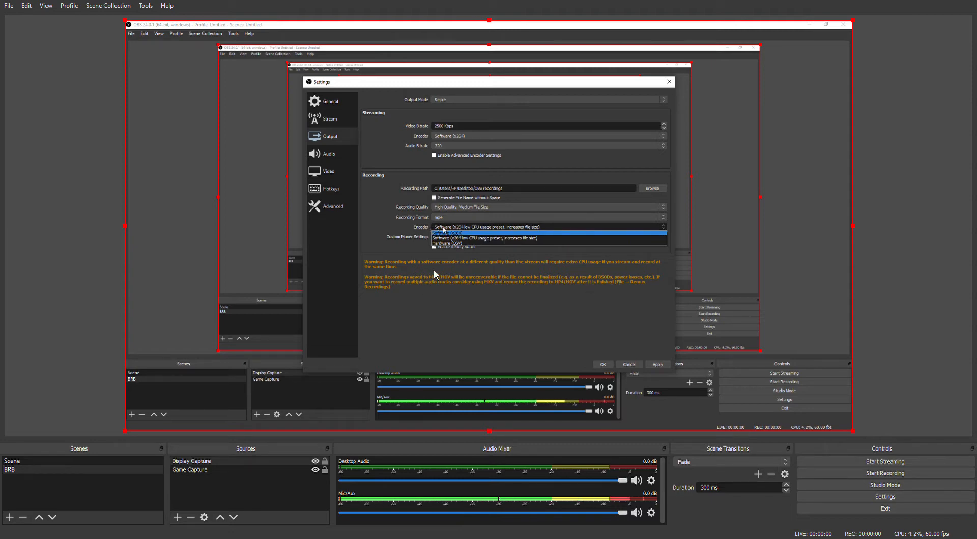
pyautogui.click(436, 269)
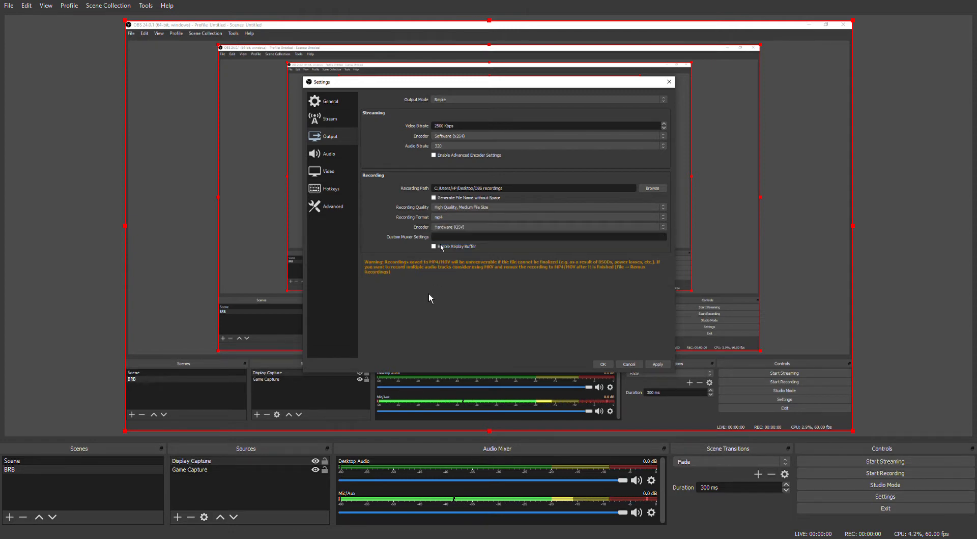
pyautogui.click(428, 294)
pyautogui.click(431, 274)
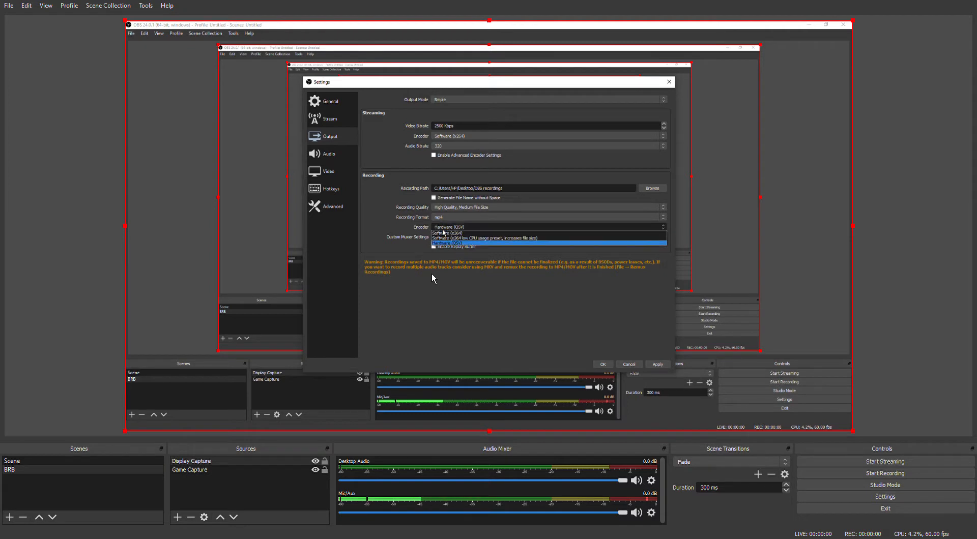
pyautogui.click(432, 280)
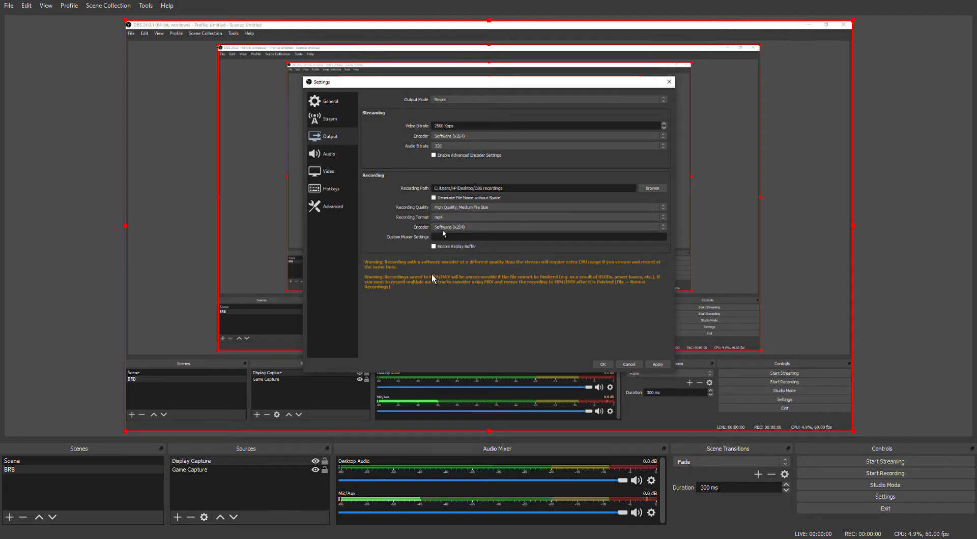
# - Set the recording encoder to Hardware (QSV), and switch the replay buffer on and back off
pyautogui.click(428, 277)
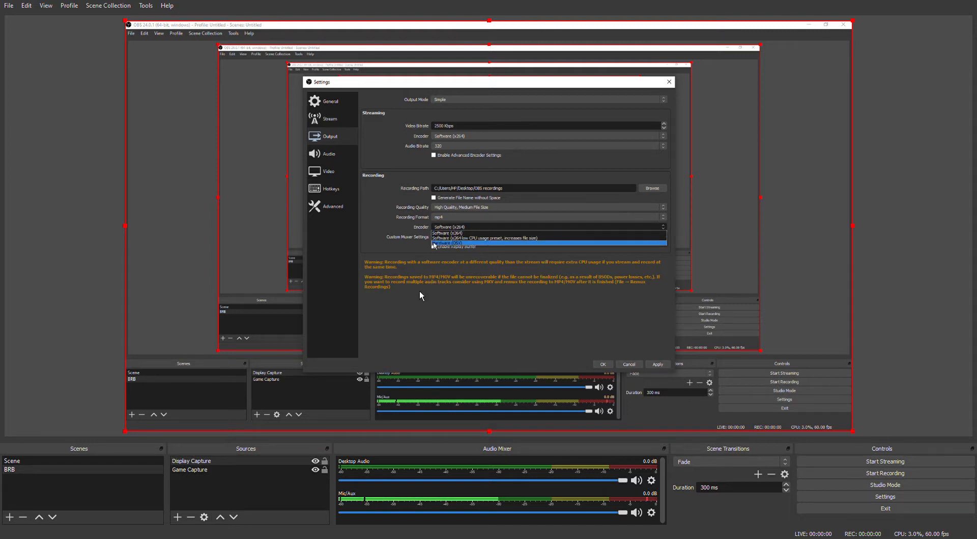
pyautogui.click(419, 291)
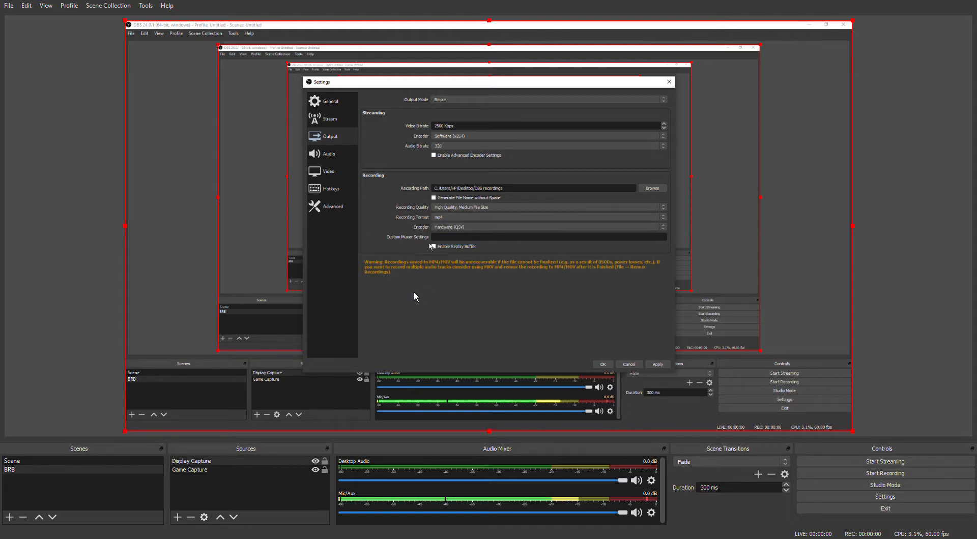
pyautogui.click(433, 247)
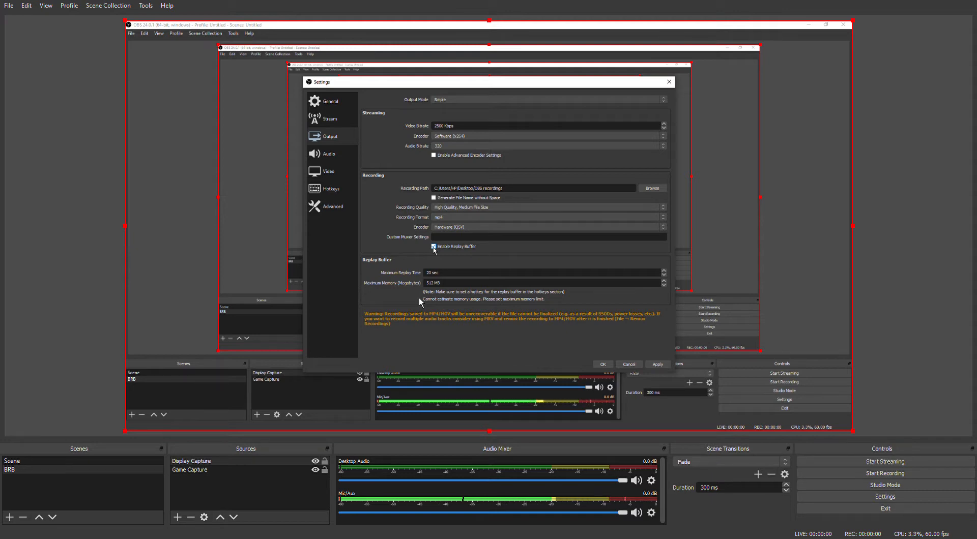
pyautogui.click(433, 247)
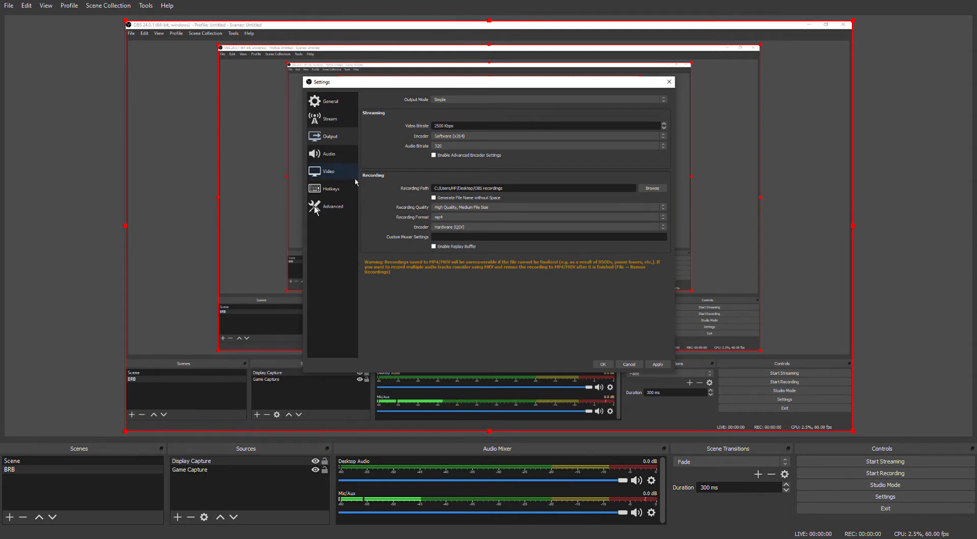
# - Choose 60 as the common FPS value in the video settings
pyautogui.click(342, 173)
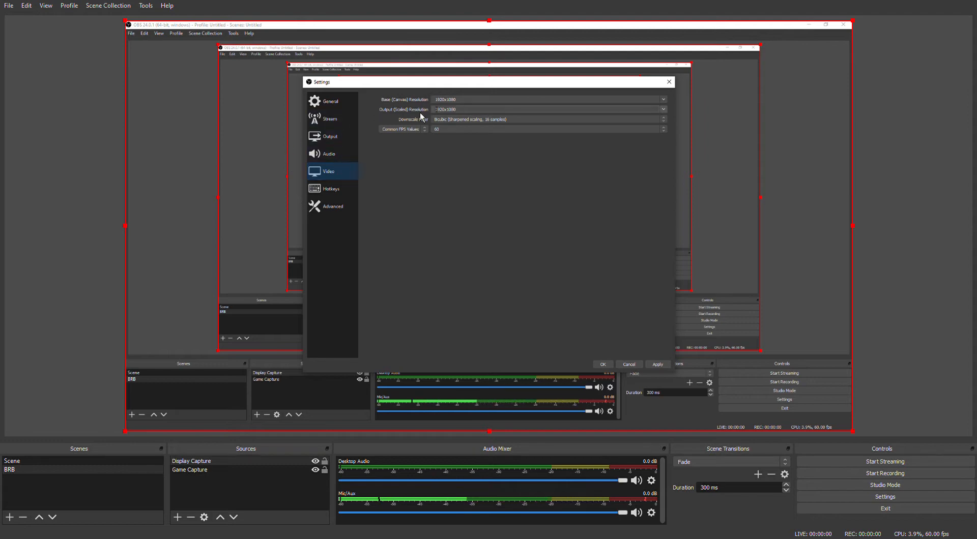
pyautogui.click(472, 130)
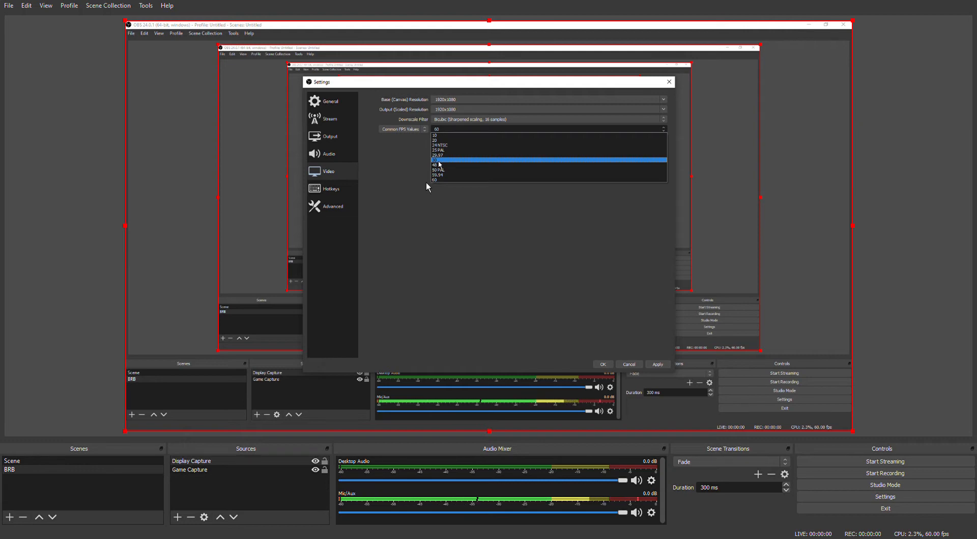
pyautogui.click(389, 184)
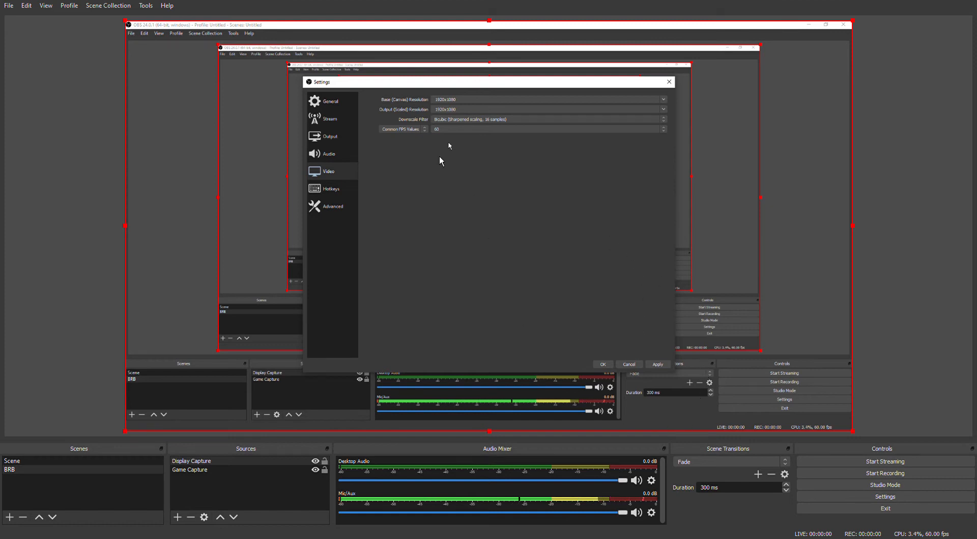
# - Assign F10 as the hotkey for both starting and stopping a recording
pyautogui.click(314, 187)
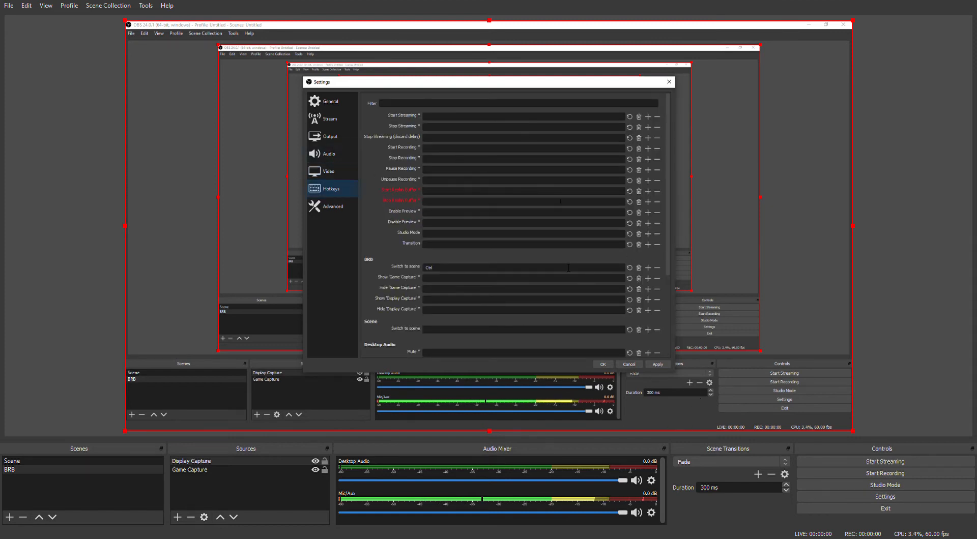
pyautogui.click(434, 150)
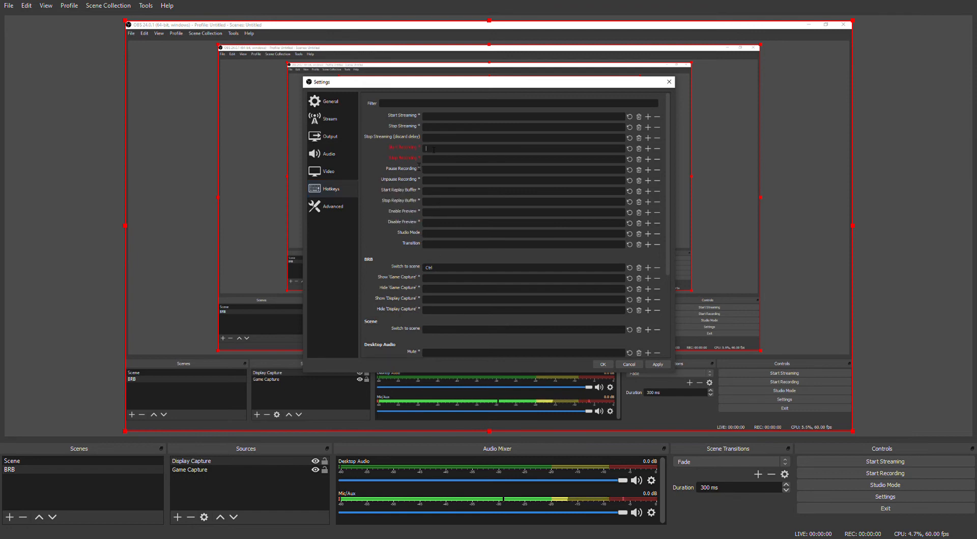
pyautogui.press('F10')
pyautogui.click(439, 157)
pyautogui.press('F10')
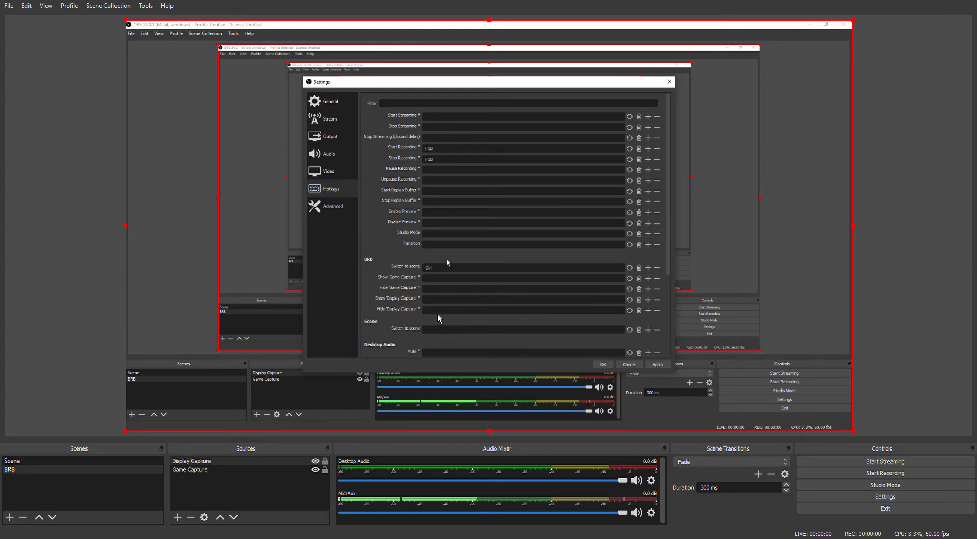
pyautogui.scroll(-3, 438, 319)
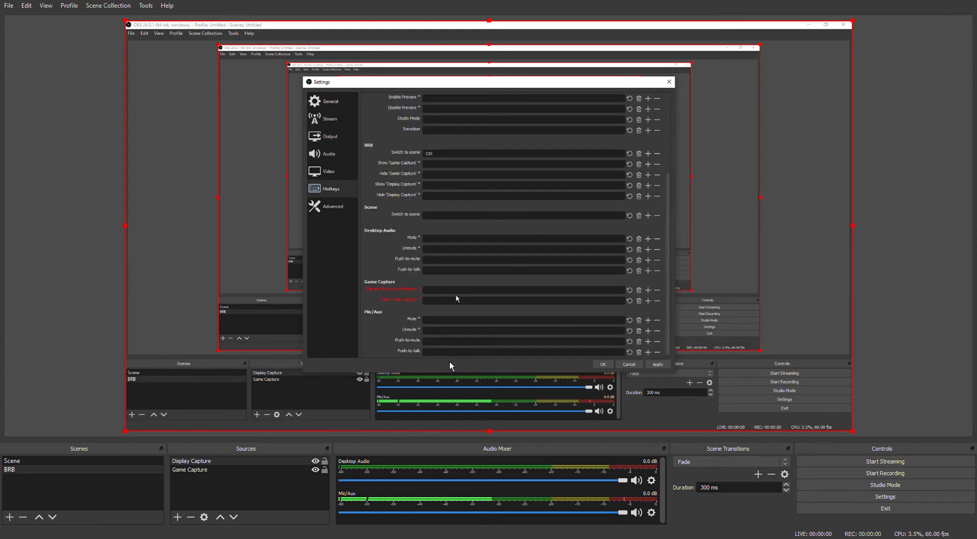
pyautogui.scroll(3, 450, 195)
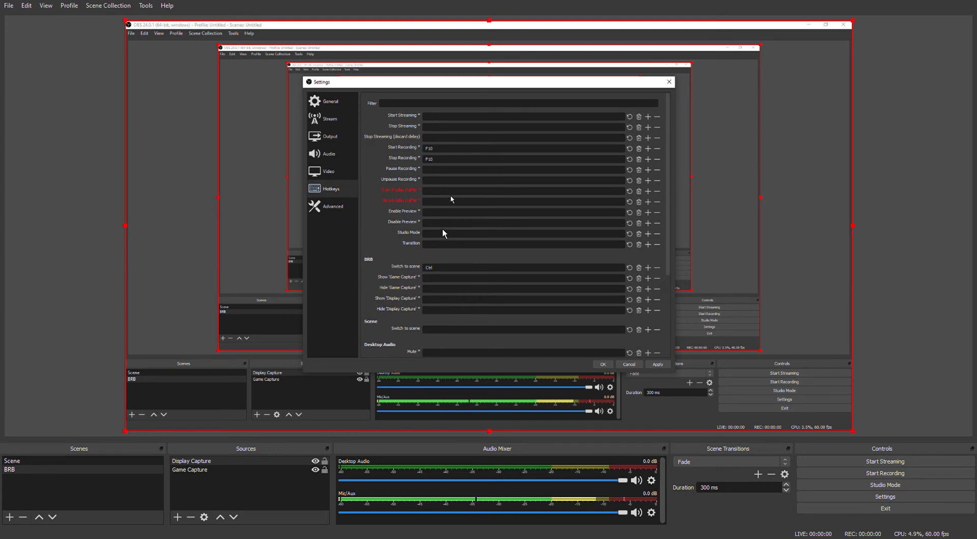
# - Look over the advanced, audio and video settings
pyautogui.click(333, 207)
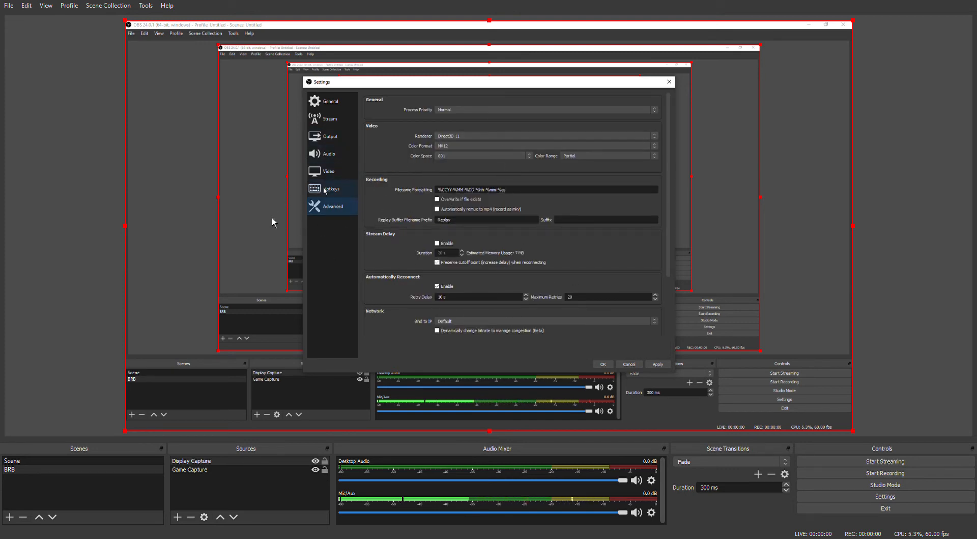
pyautogui.click(289, 172)
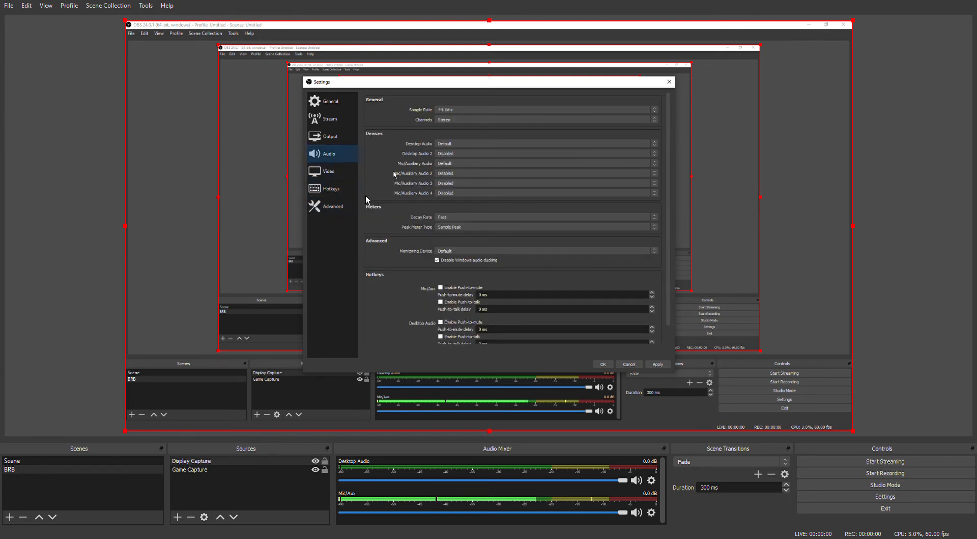
pyautogui.click(293, 201)
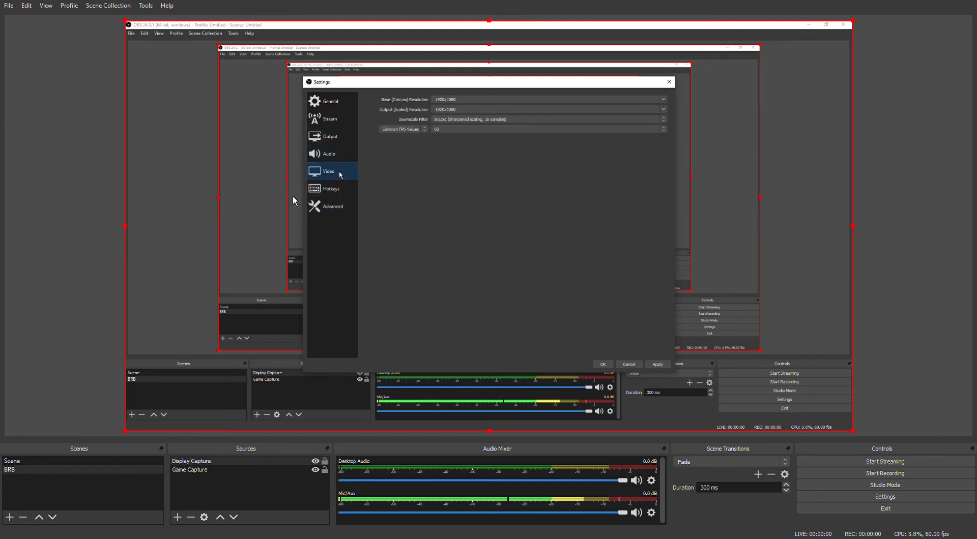